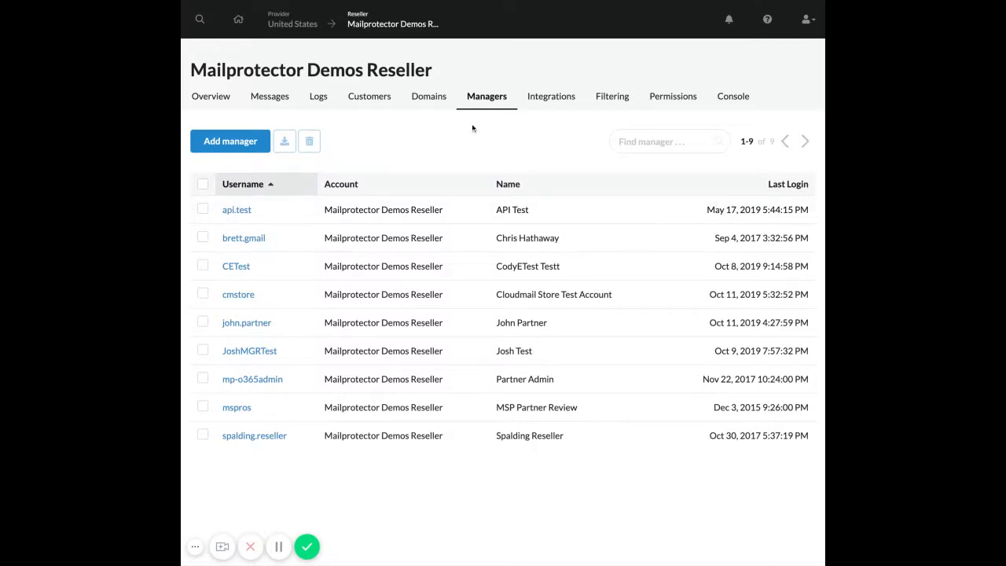
Start a new manager and enter the first name, last name, e-mail address and username.
left_click(230, 141)
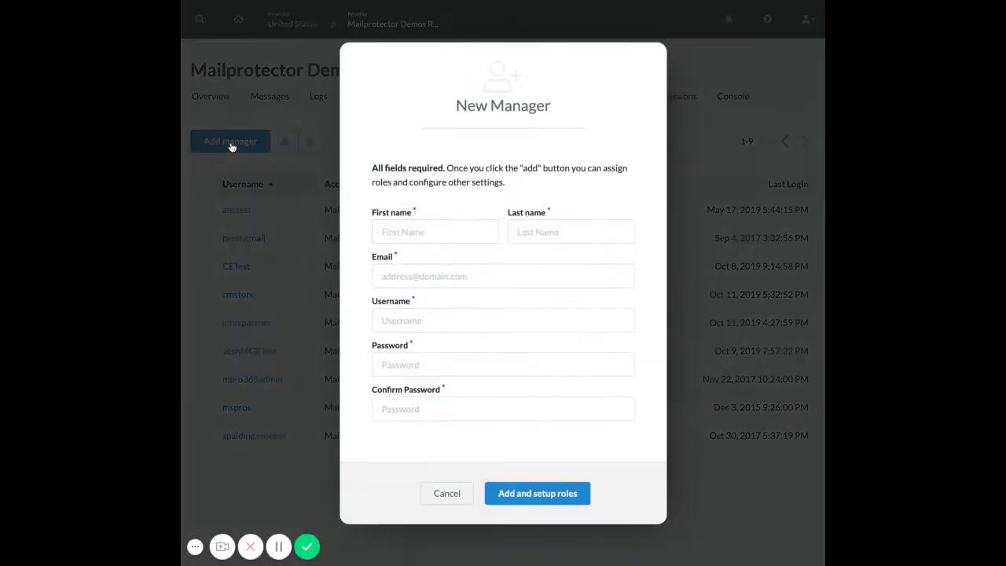
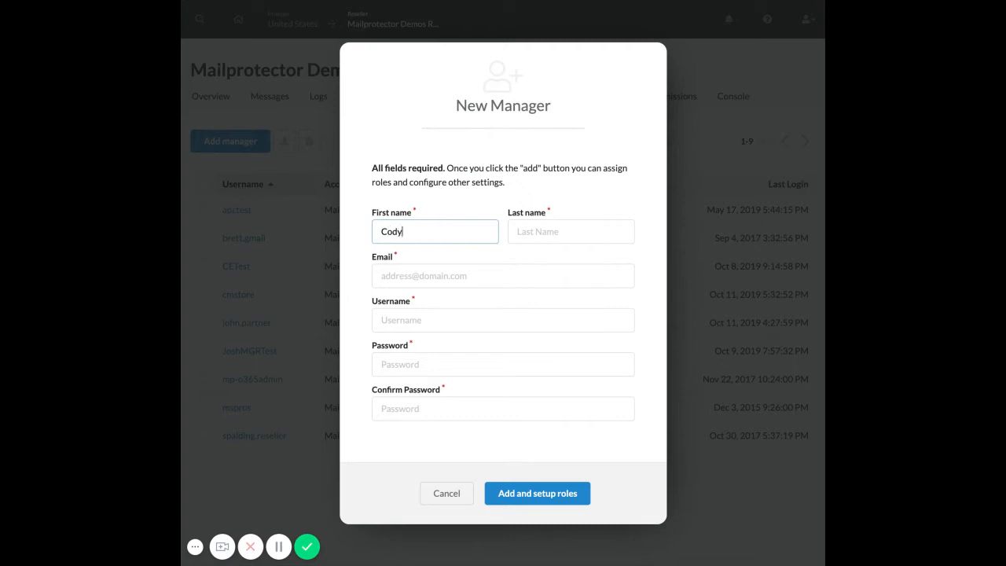
key("Tab")
key("Tab")
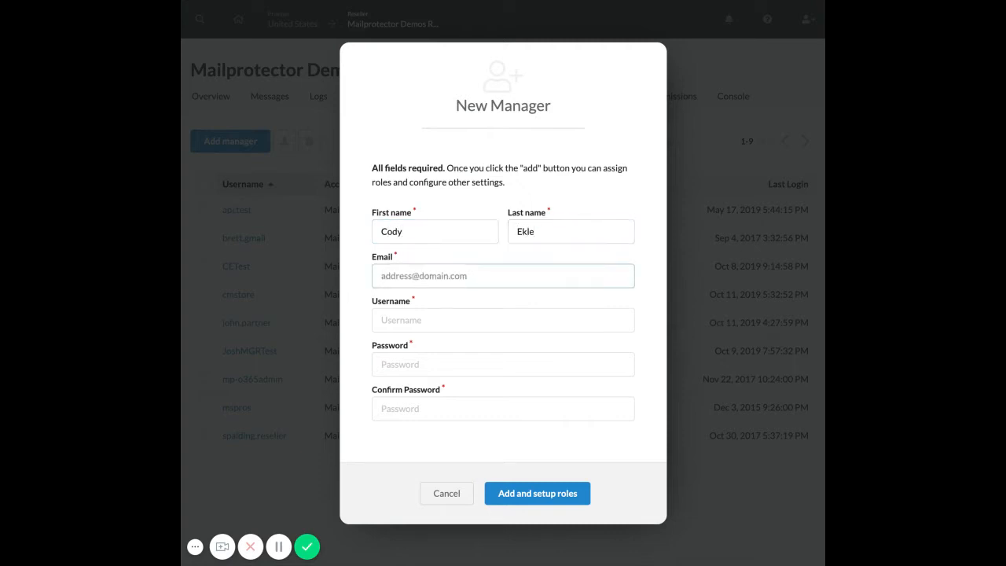
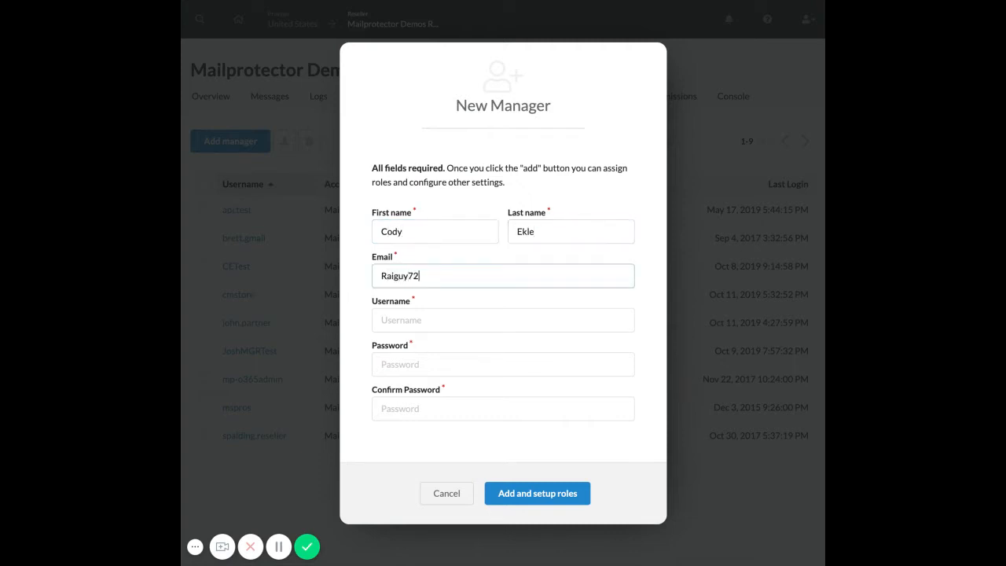
key("Tab")
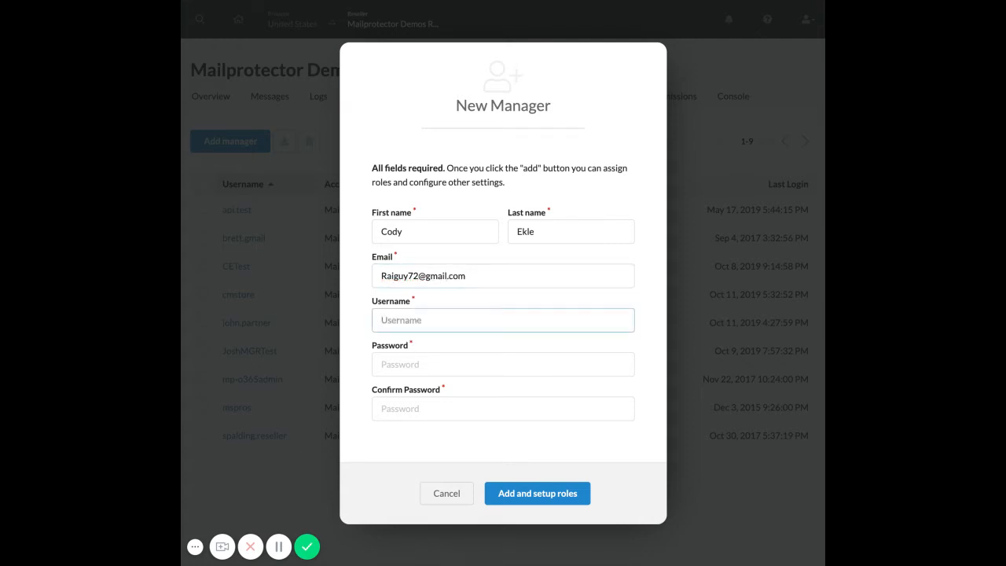
Enter and confirm the manager's password, then create the manager and continue to role setup.
left_click(444, 363)
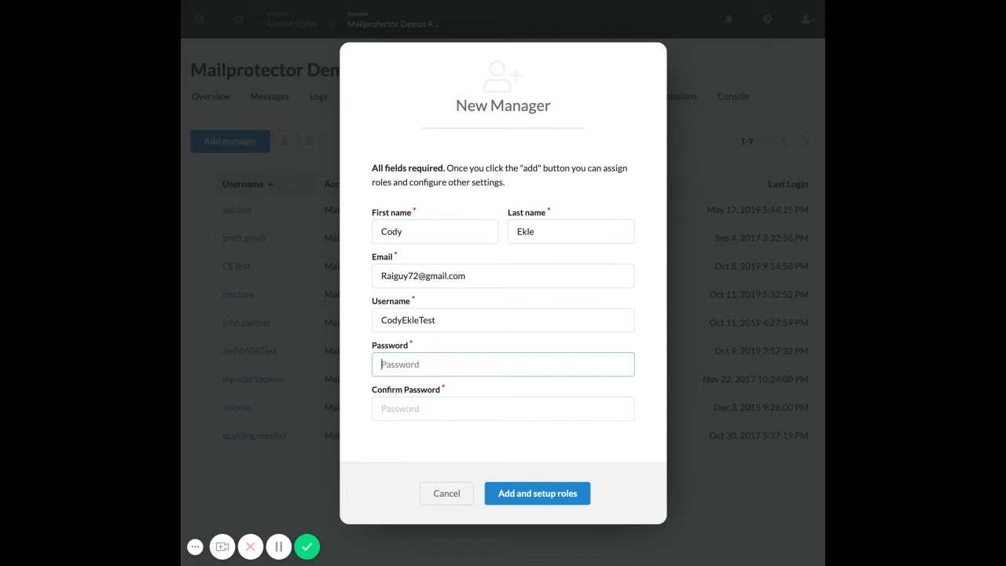
type("•••")
key("BackSpace")
type("•••••••••")
key("Tab")
type("••••••")
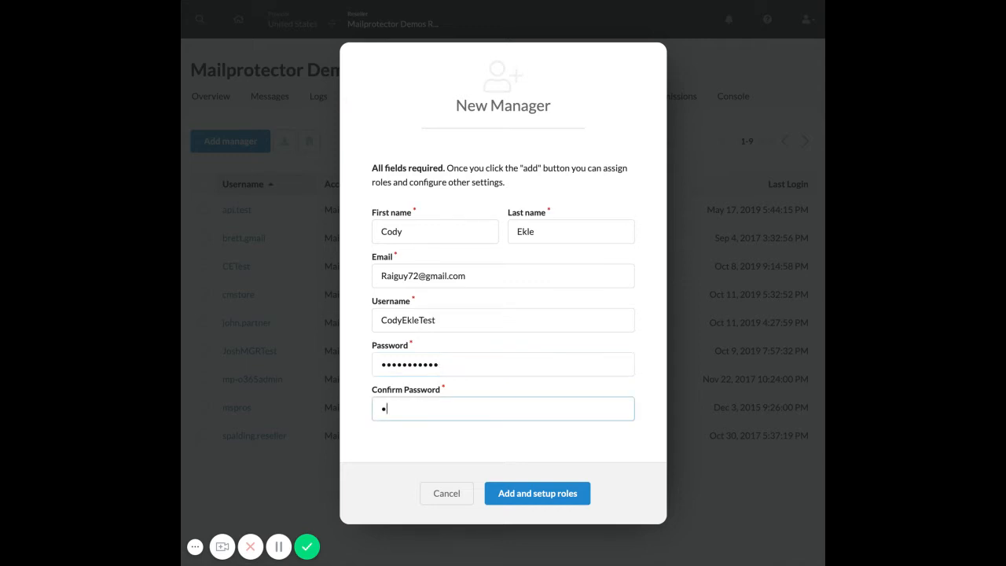
type("•••••")
left_click(542, 500)
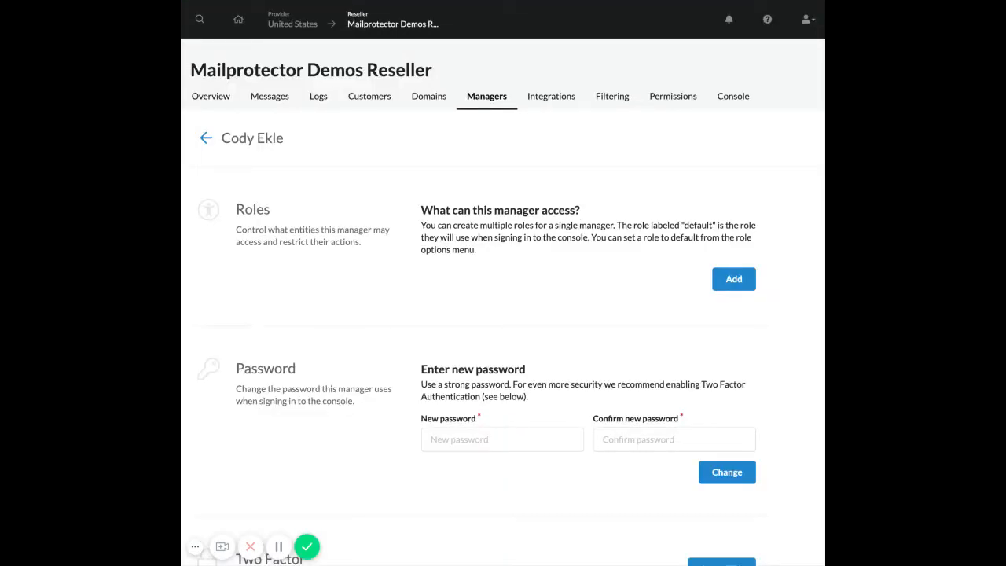
Add a role scoped to Mailprotector Demos Reseller via a 'mailpro' search, and compare the permission levels.
scroll(533, 389, "down", 10)
scroll(533, 390, "up", 10)
left_click(731, 281)
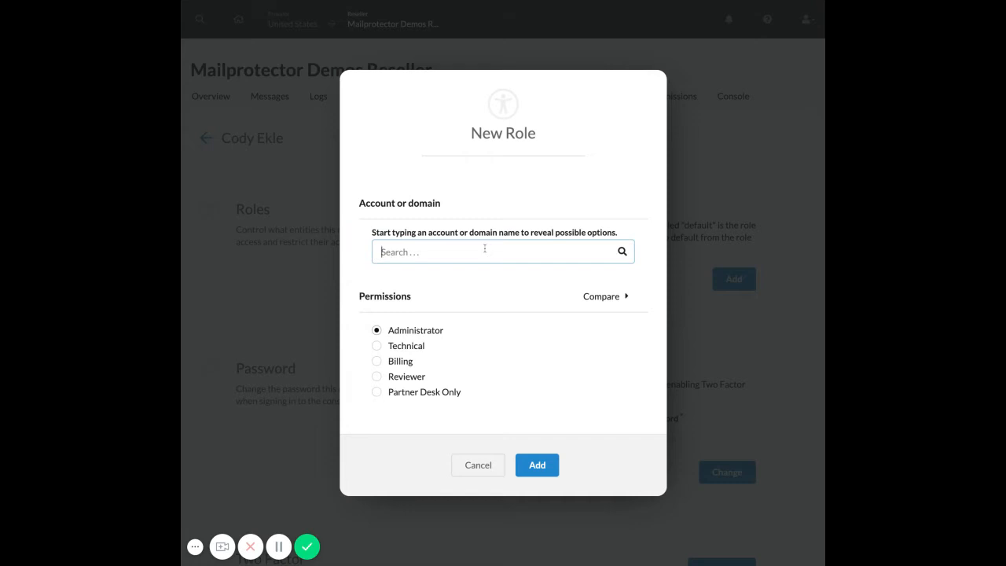
type("mailpro")
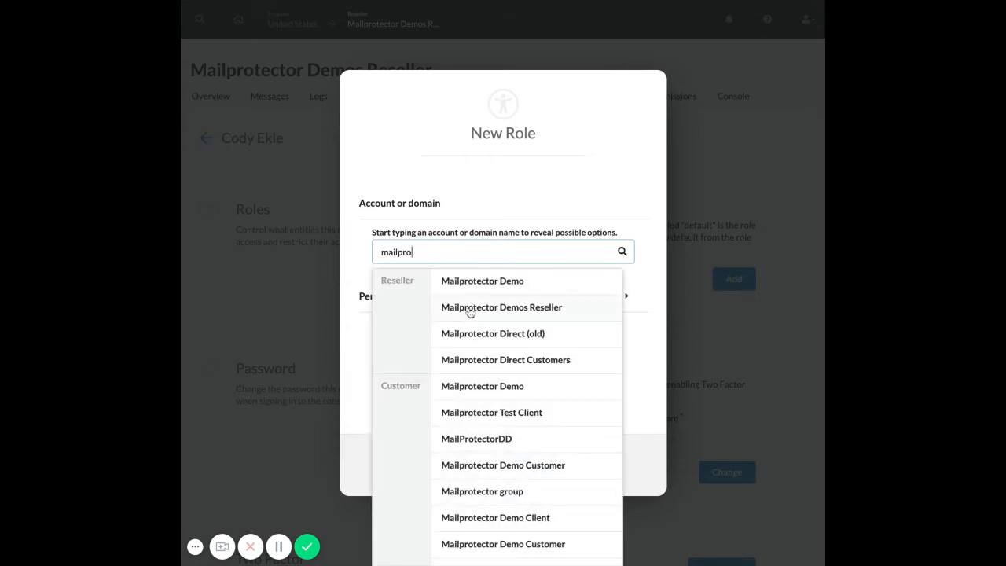
left_click(510, 308)
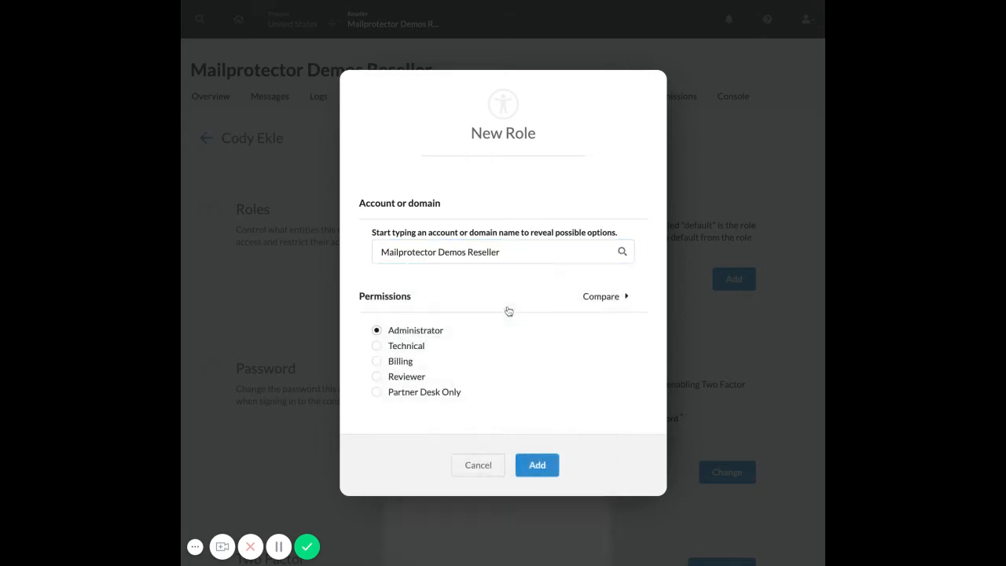
left_click(605, 297)
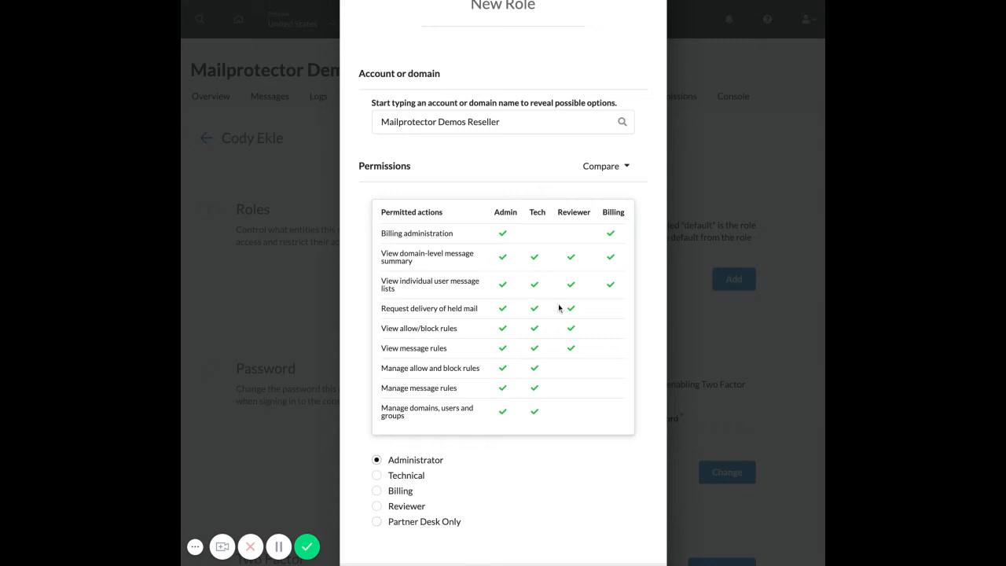
left_click(526, 179)
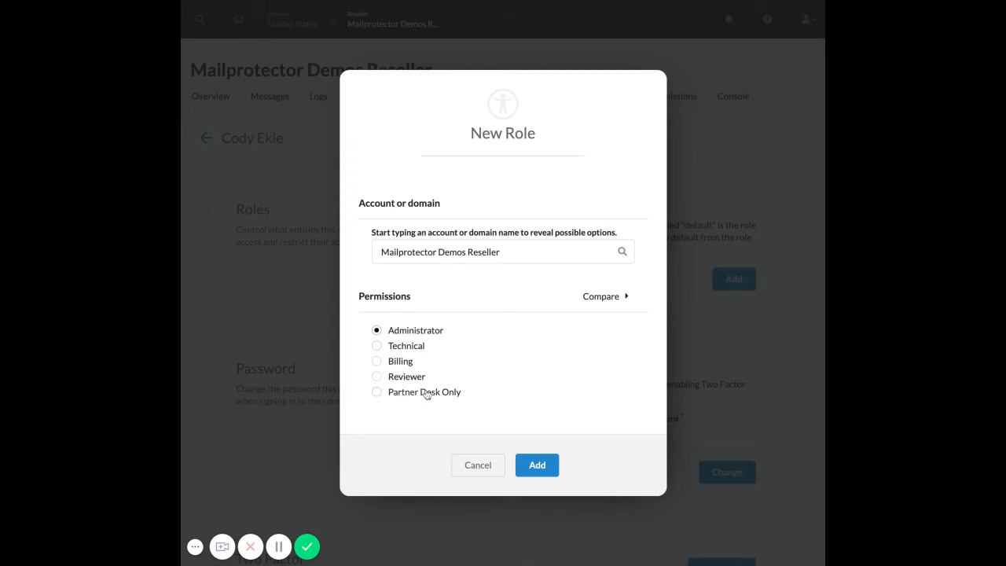
Save the Administrator role, then review the Password, Two Factor and Profile sections of the manager page.
left_click(541, 469)
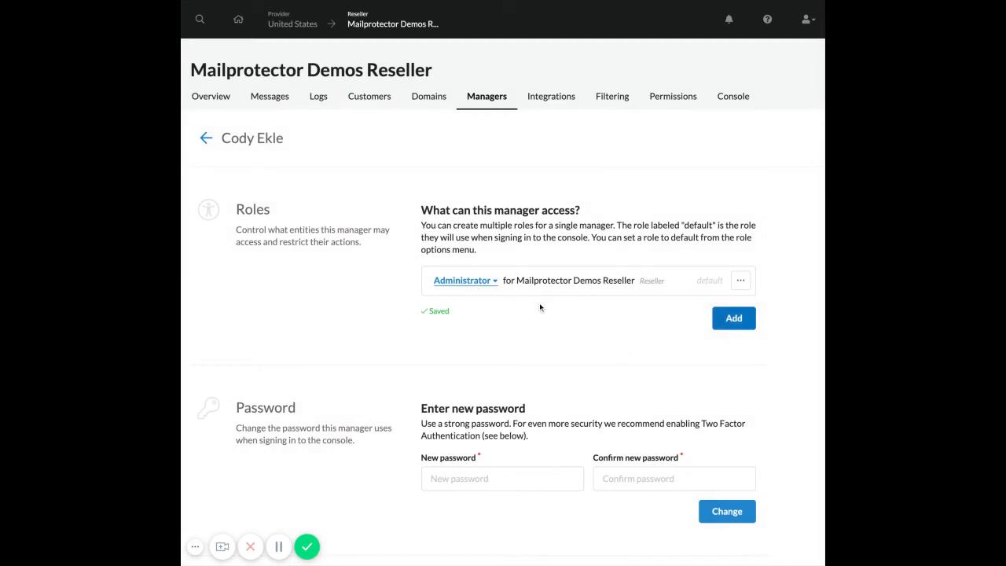
scroll(539, 302, "down", 5)
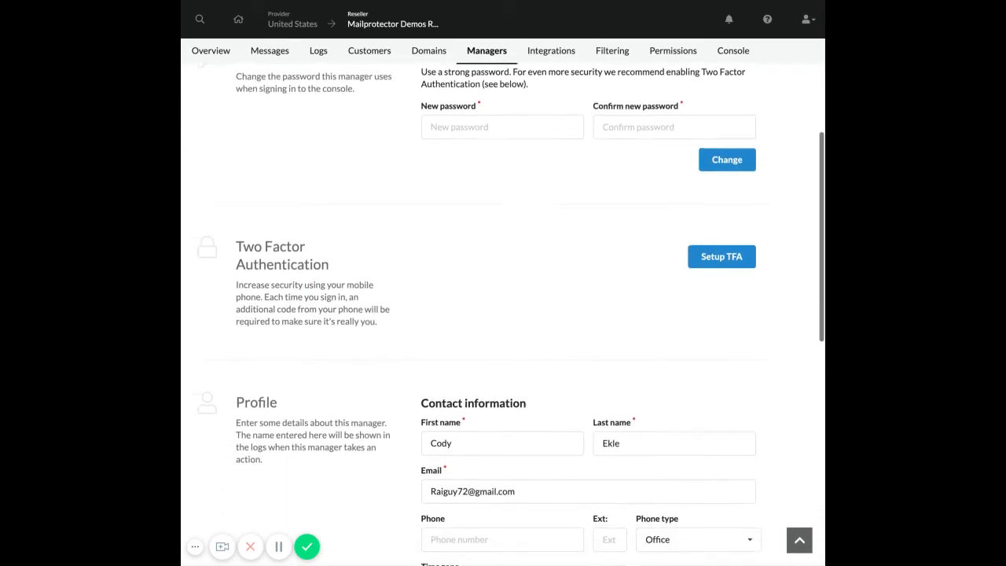
scroll(404, 269, "up", 3)
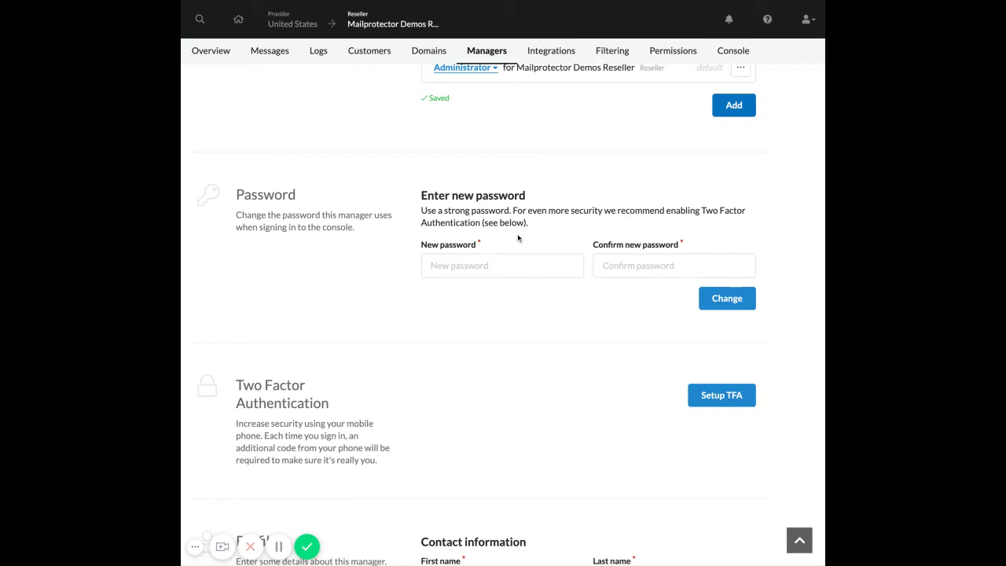
scroll(517, 234, "up", 3)
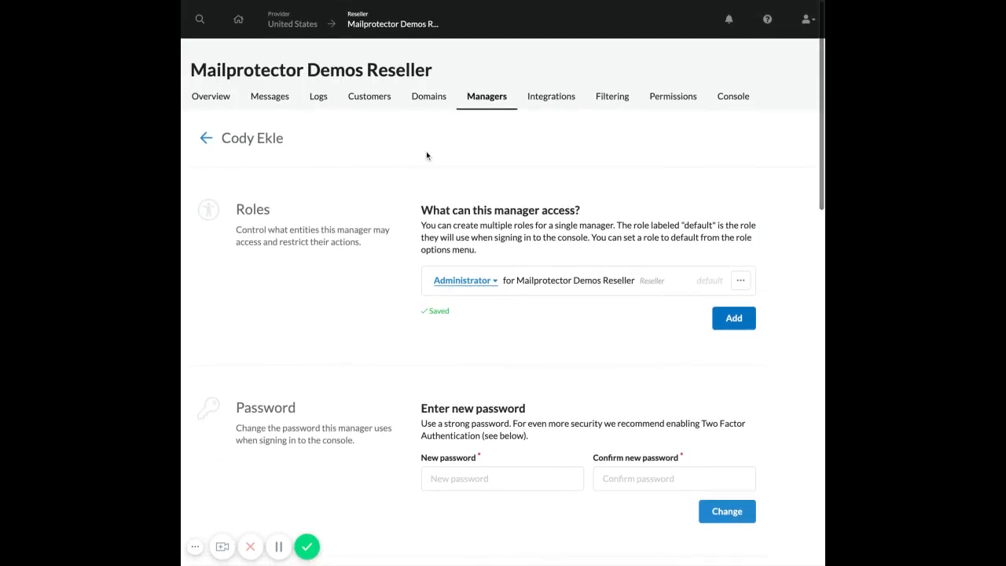
scroll(426, 151, "down", 2)
scroll(426, 153, "down", 3)
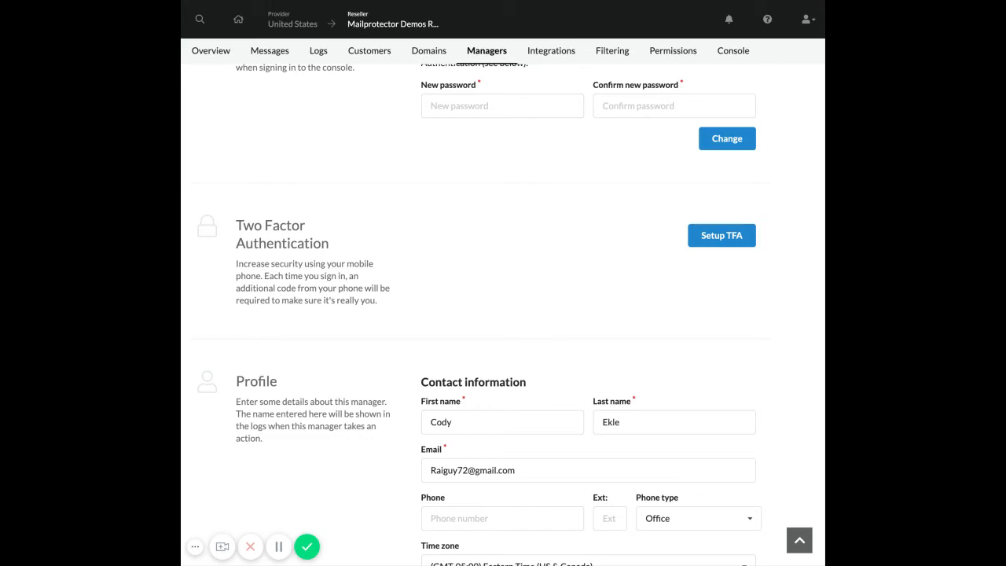
triple_click(301, 288)
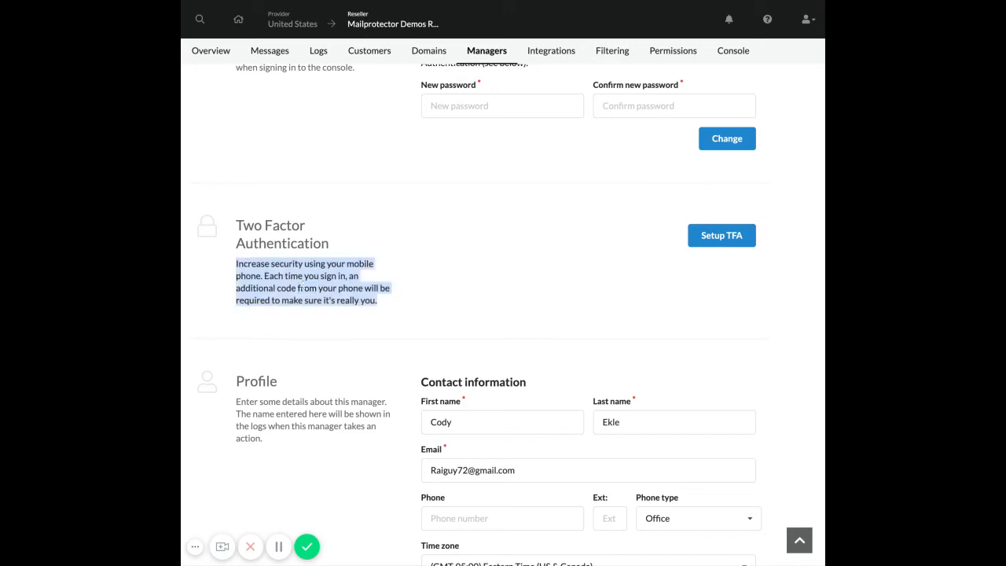
left_click(364, 301)
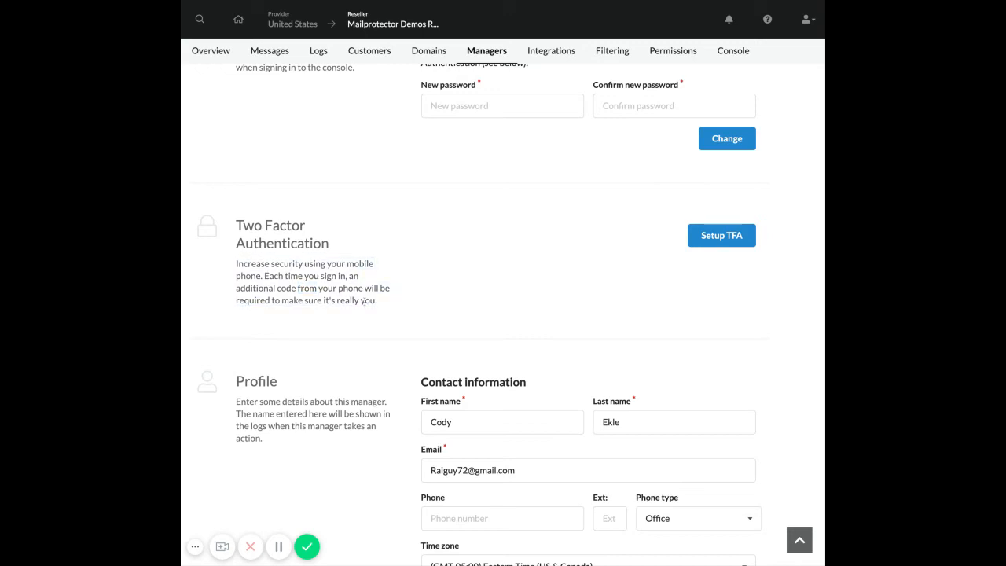
Begin two-factor authentication setup for the manager, then cancel it without enabling it.
left_click(721, 236)
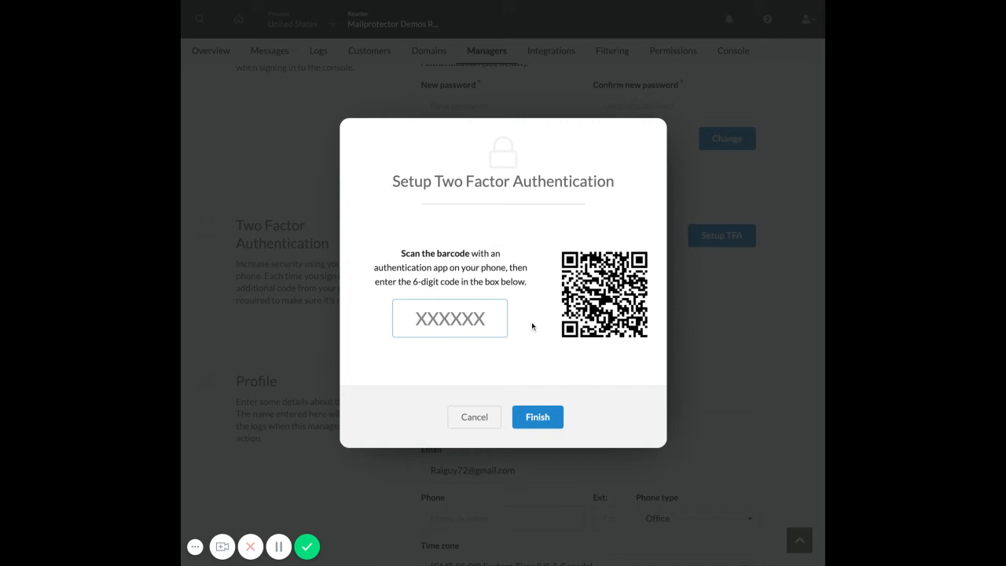
left_click(477, 418)
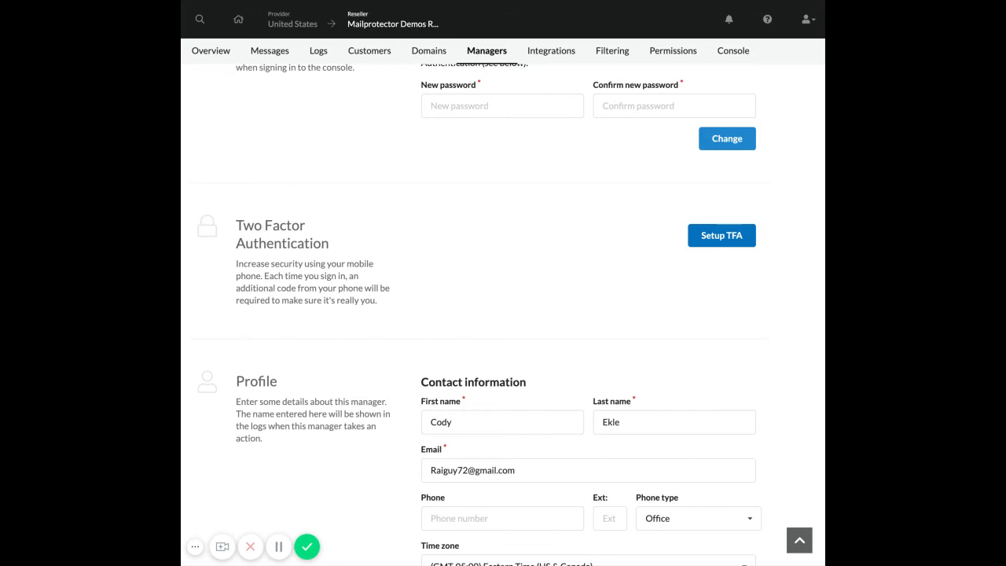
scroll(503, 314, "down", 1)
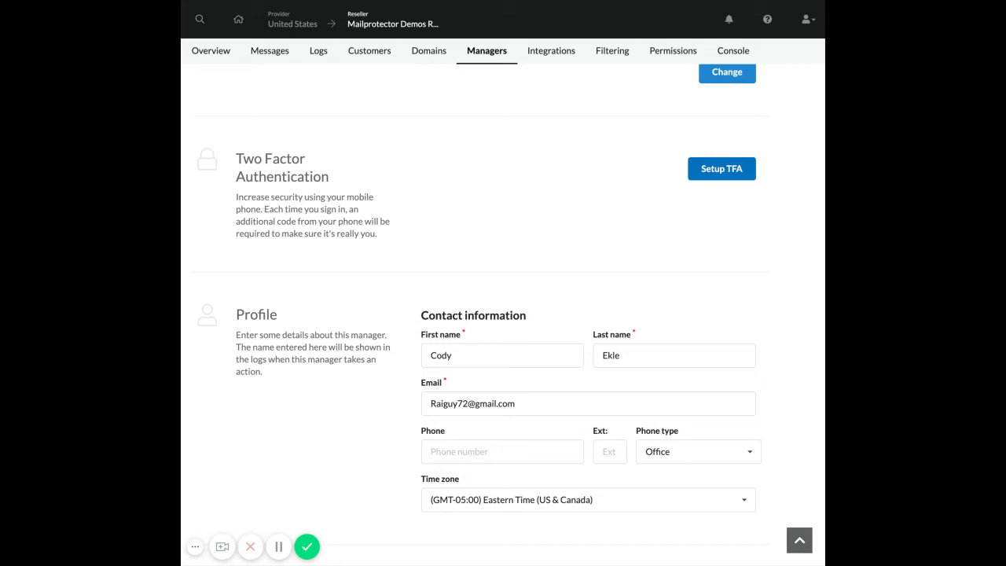
scroll(502, 314, "down", 2)
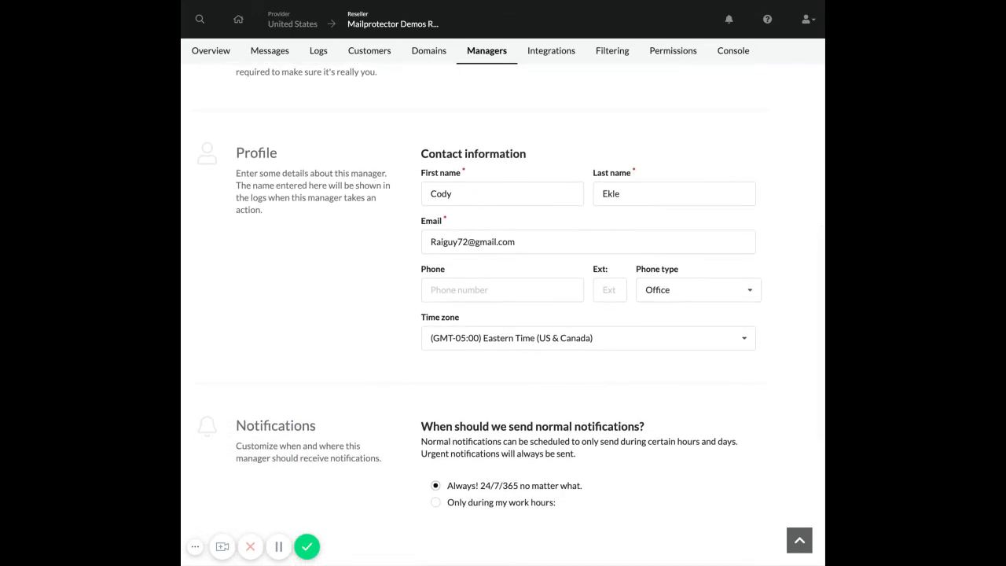
left_click(526, 284)
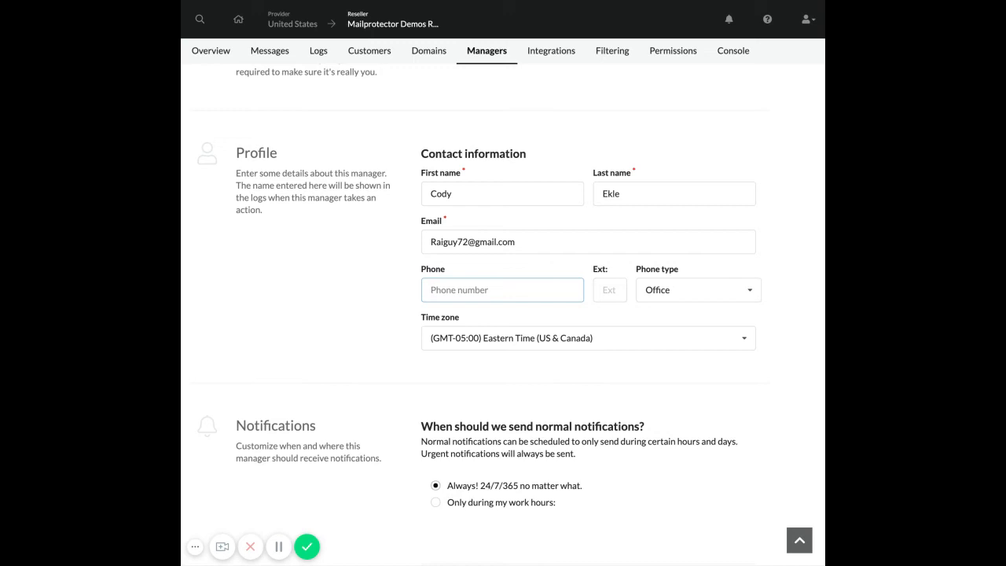
scroll(512, 259, "down", 1)
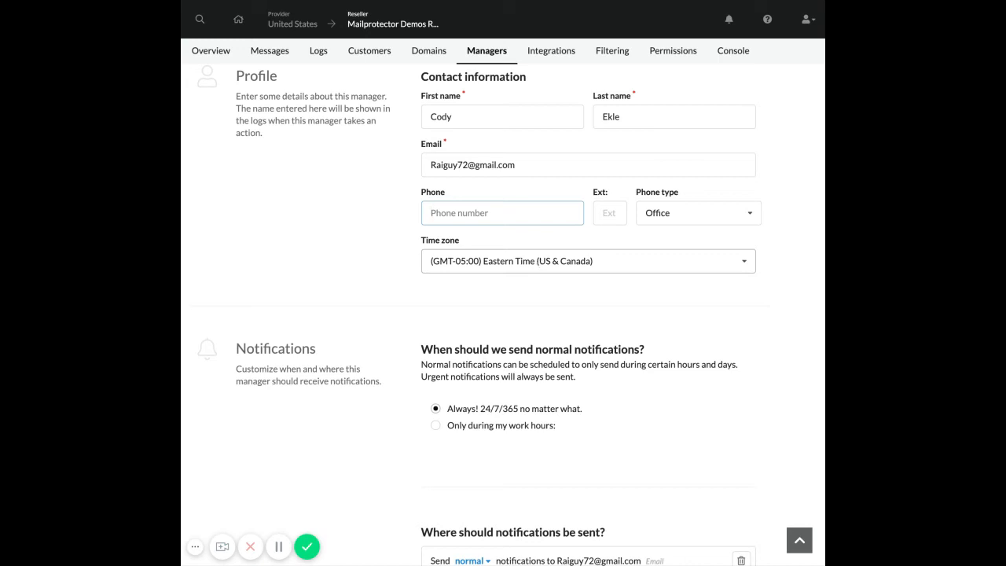
scroll(503, 315, "down", 2)
scroll(503, 314, "down", 1)
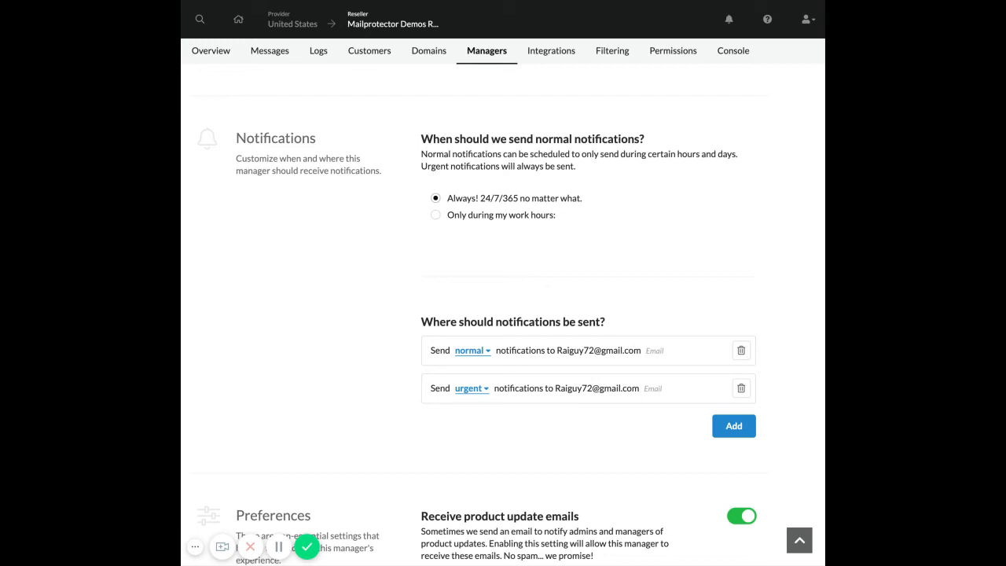
left_click(436, 221)
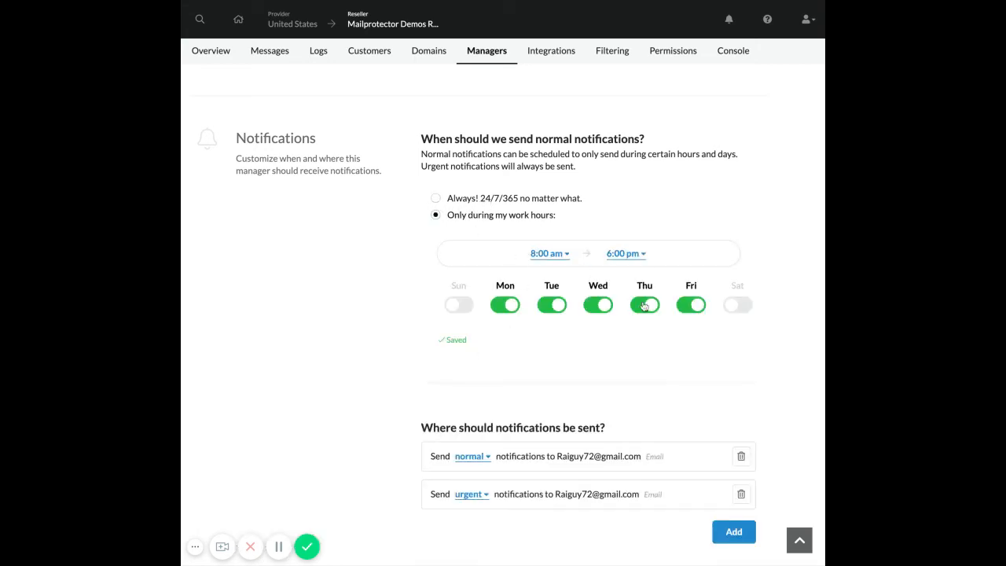
left_click(544, 308)
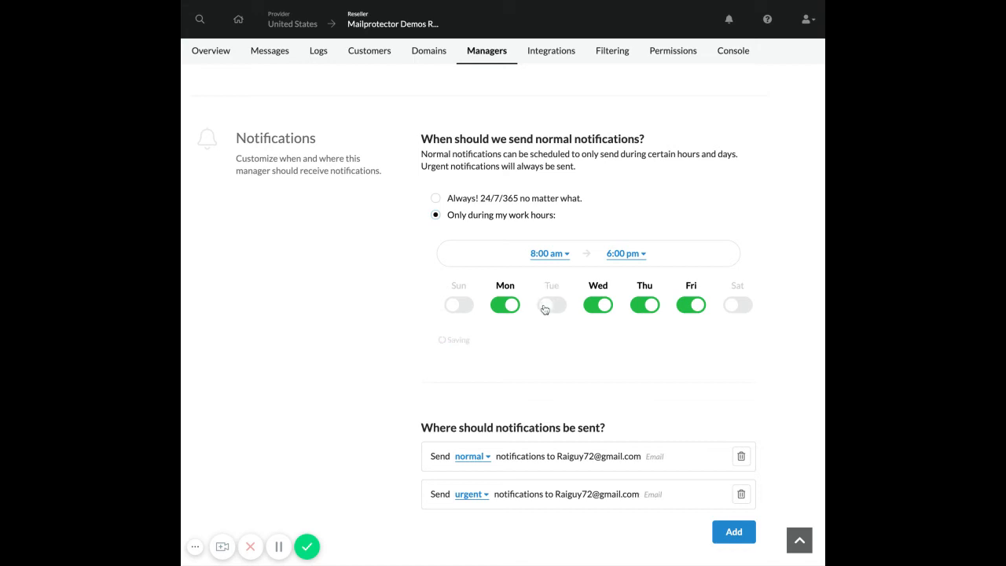
left_click(546, 307)
left_click(436, 198)
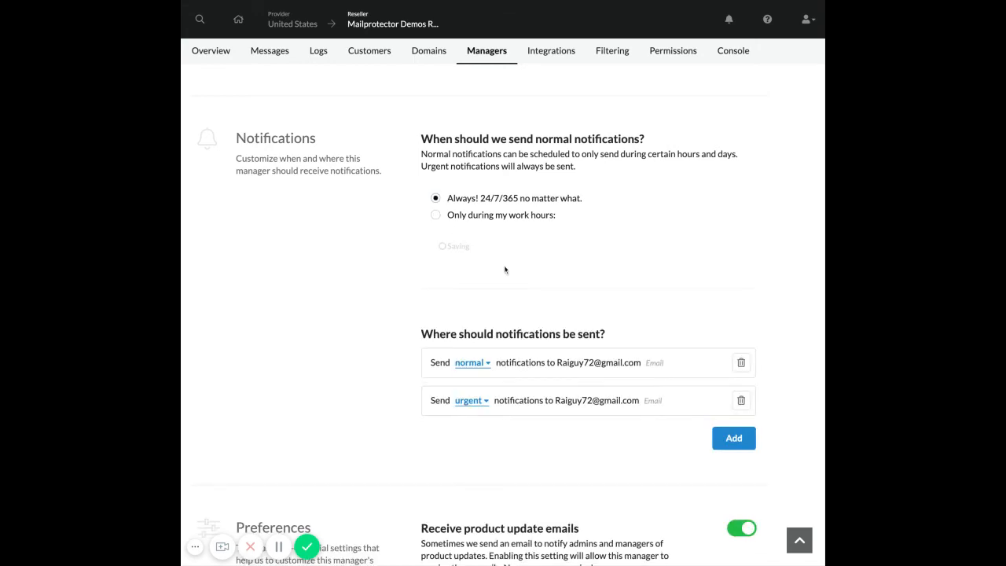
scroll(506, 269, "down", 2)
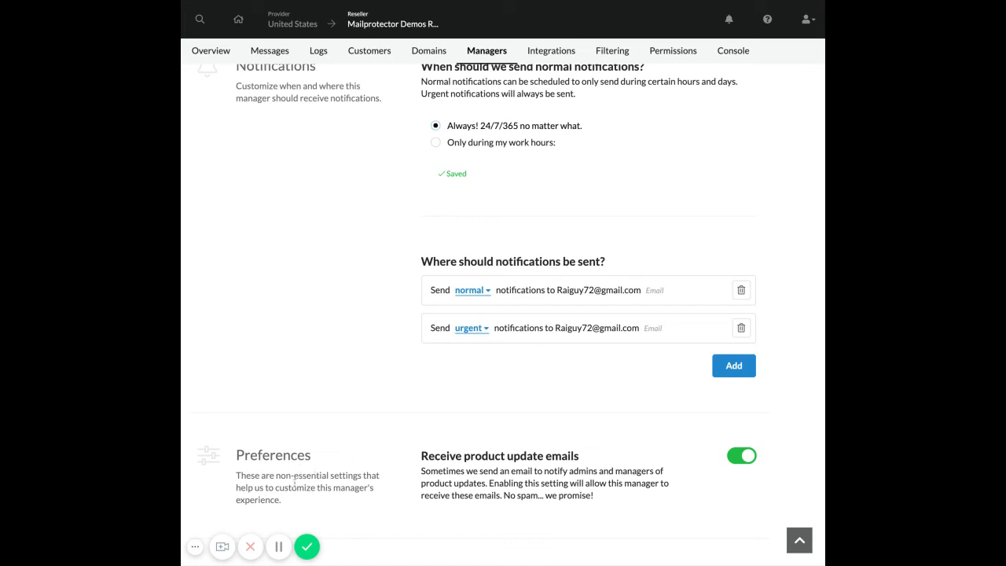
Highlight the Preferences description and product update emails text, then scroll back to the top.
triple_click(353, 487)
triple_click(447, 486)
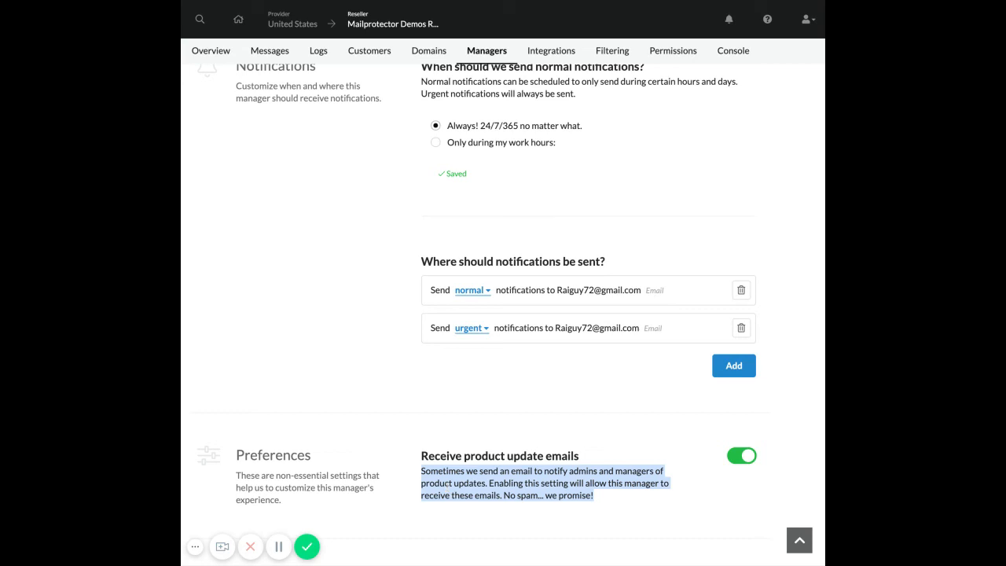
triple_click(346, 475)
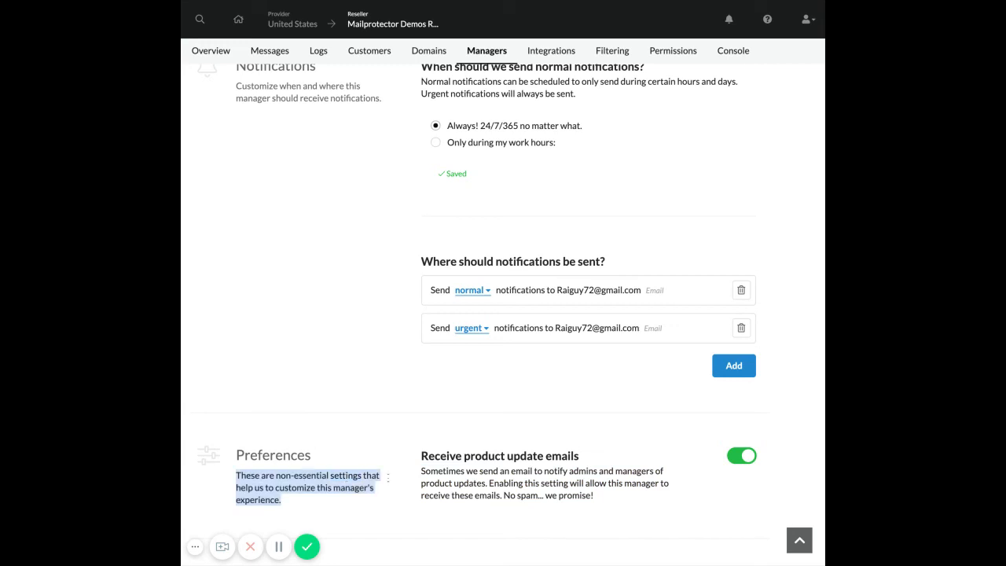
triple_click(463, 483)
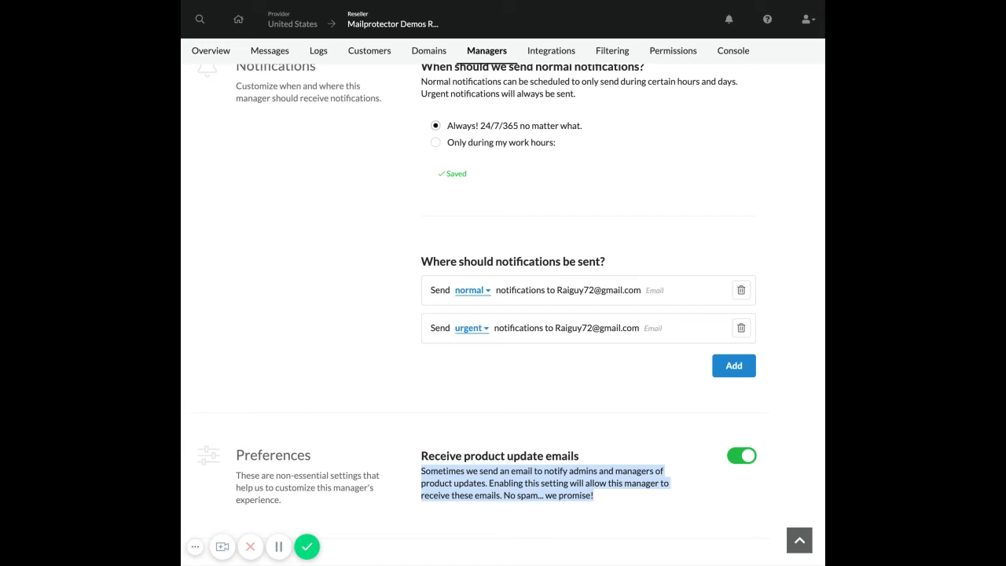
triple_click(573, 495)
scroll(564, 472, "up", 10)
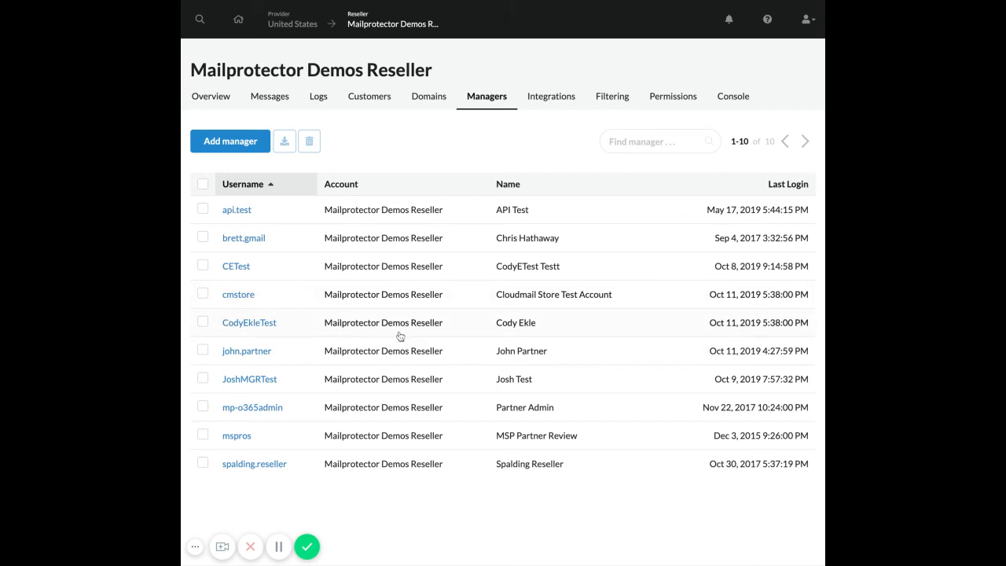
Check the new manager's details, then test the row and select-all checkboxes, leaving only the new manager ticked.
left_click(250, 323)
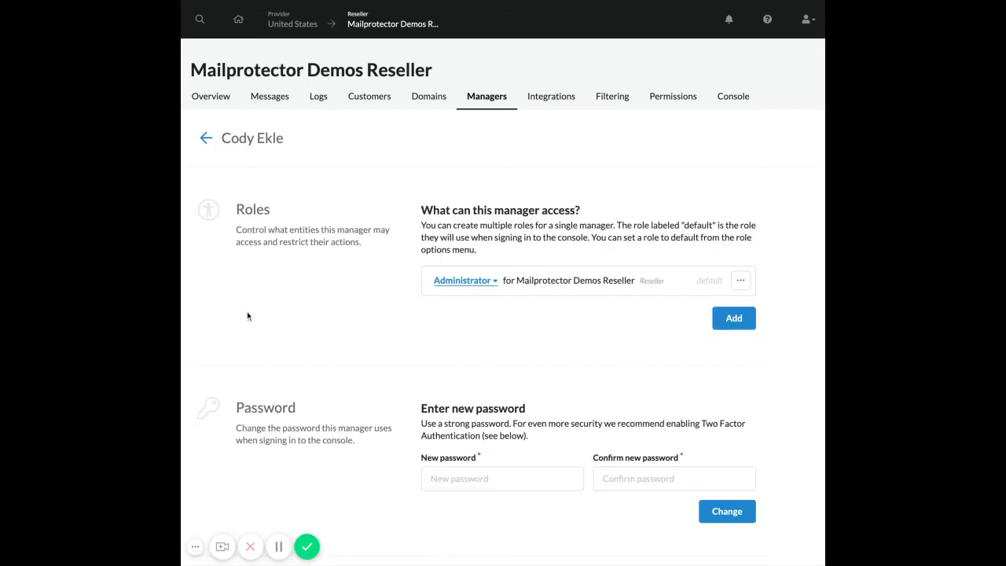
left_click(206, 139)
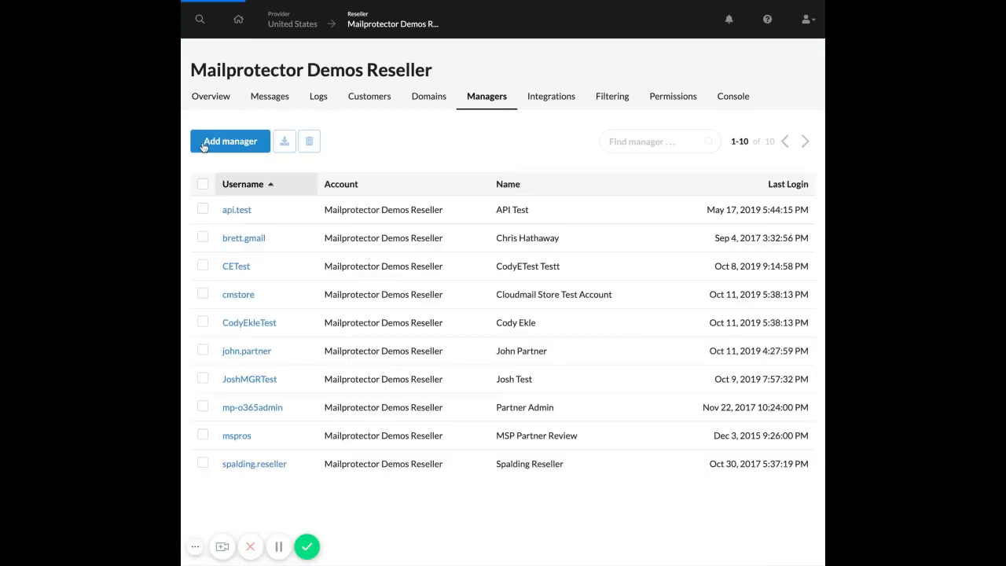
left_click(202, 322)
left_click(202, 209)
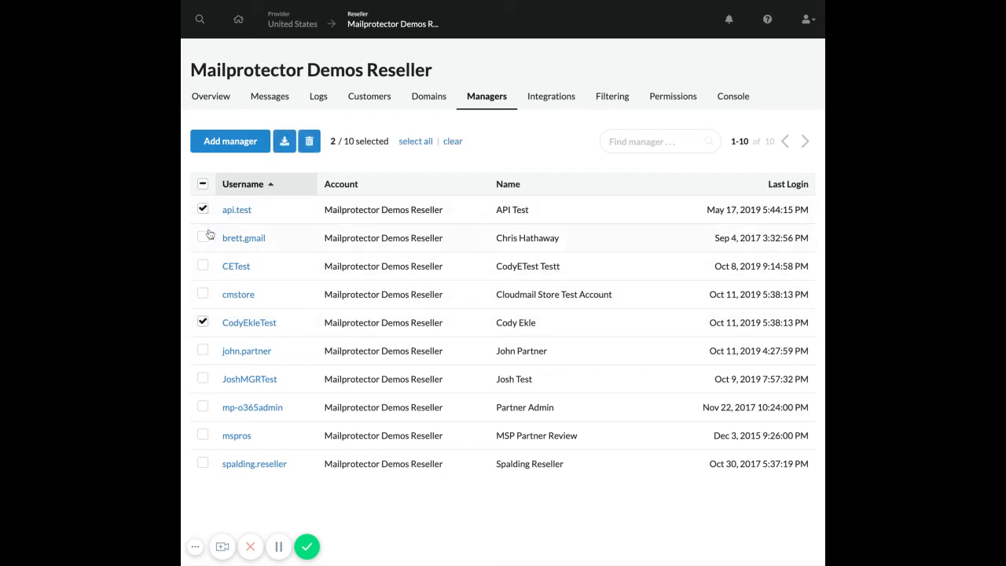
left_click(203, 237)
left_click(203, 185)
left_click(203, 185)
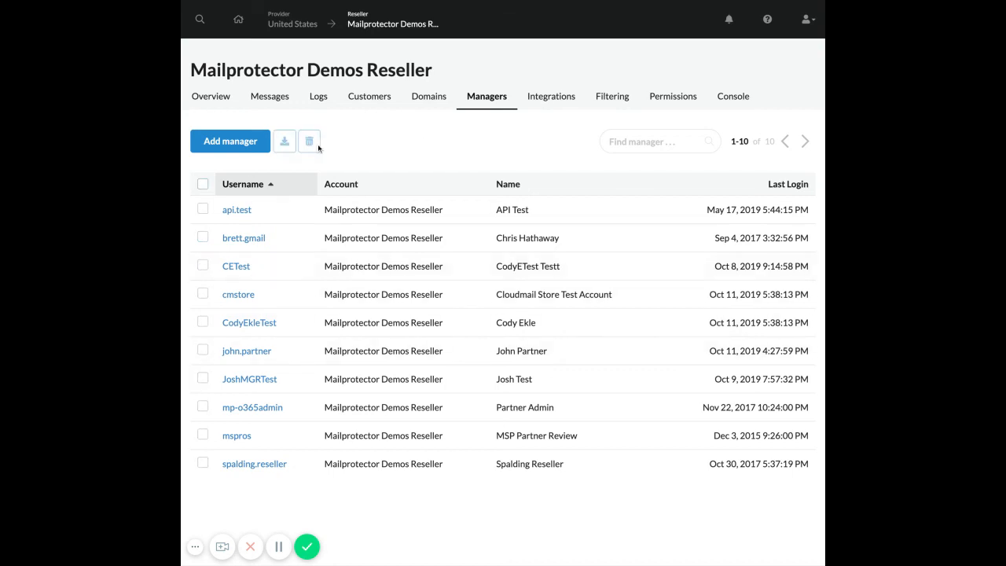
left_click(202, 324)
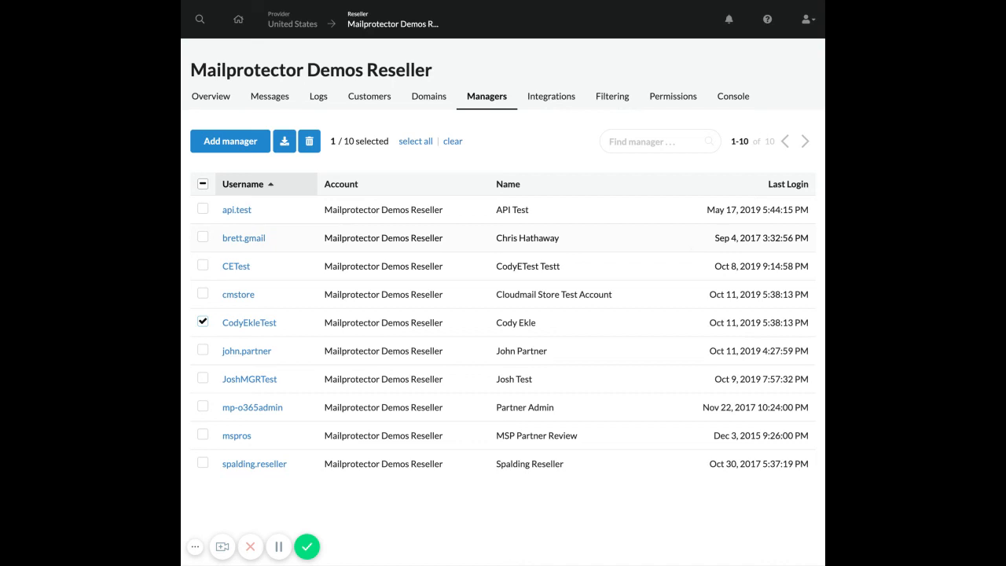
scroll(685, 243, "down", 1)
scroll(684, 242, "up", 1)
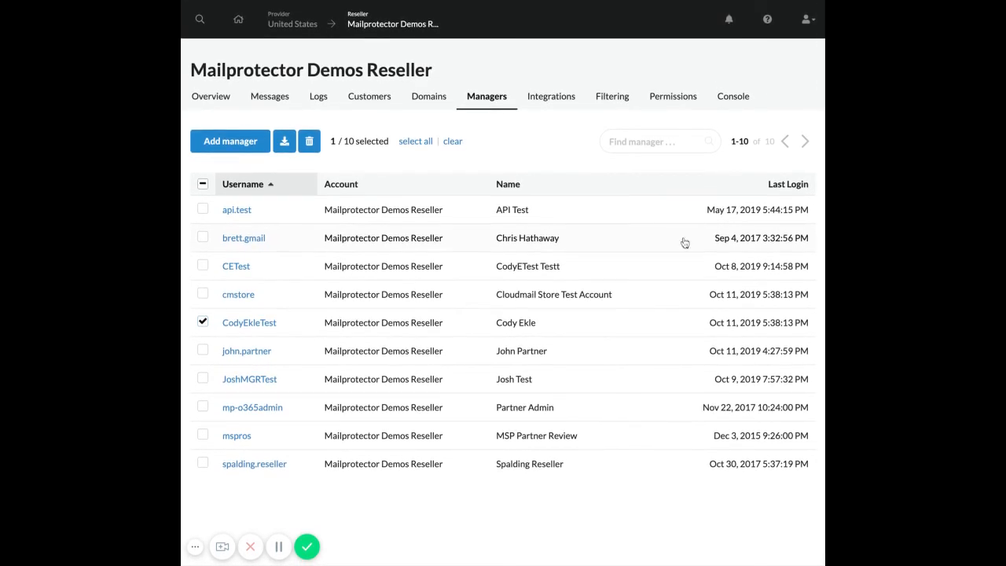